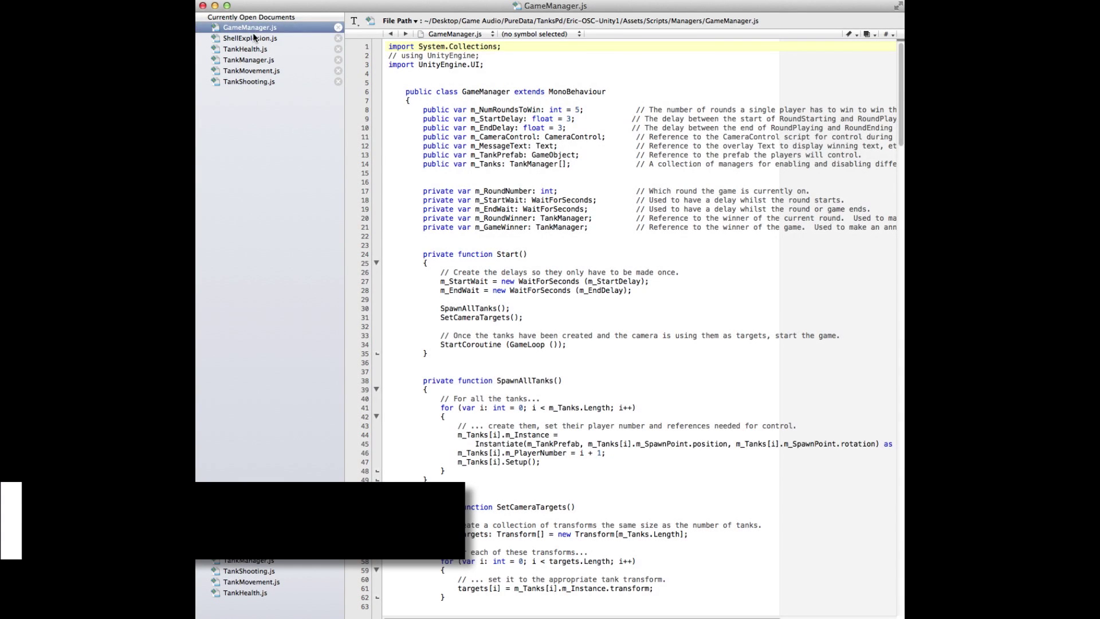
Browse the tank scripts and extend EngineAudio's arg1 with clip.name + m_PlayerNumber
{"action": "left_click", "coordinate": [255, 38]}
{"action": "left_click", "coordinate": [253, 49]}
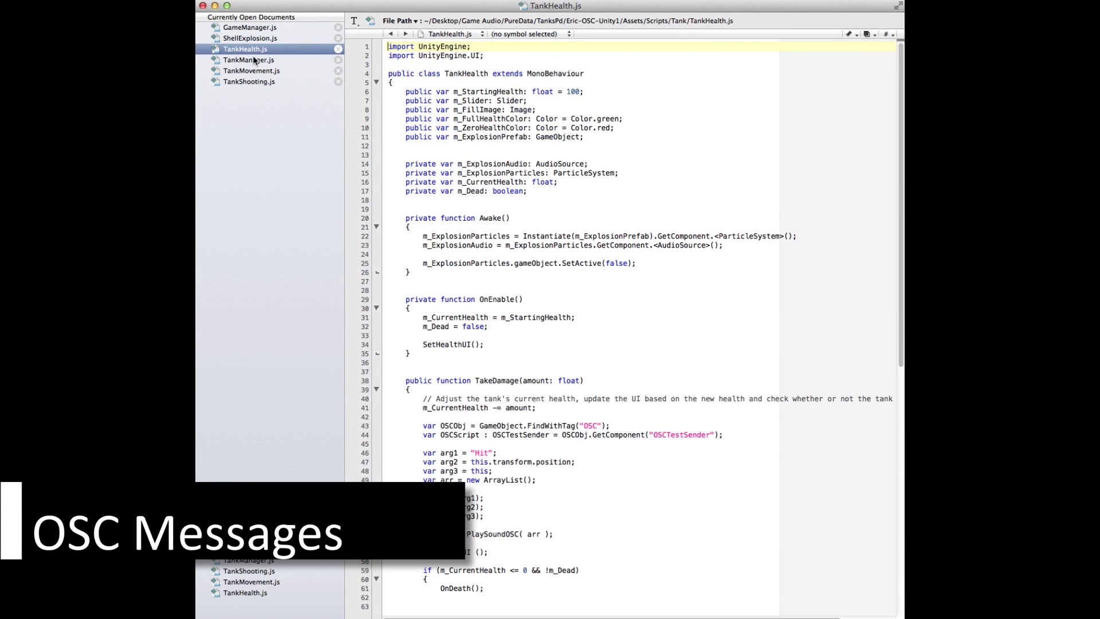
{"action": "left_click", "coordinate": [252, 60]}
{"action": "left_click", "coordinate": [254, 71]}
{"action": "left_click", "coordinate": [255, 82]}
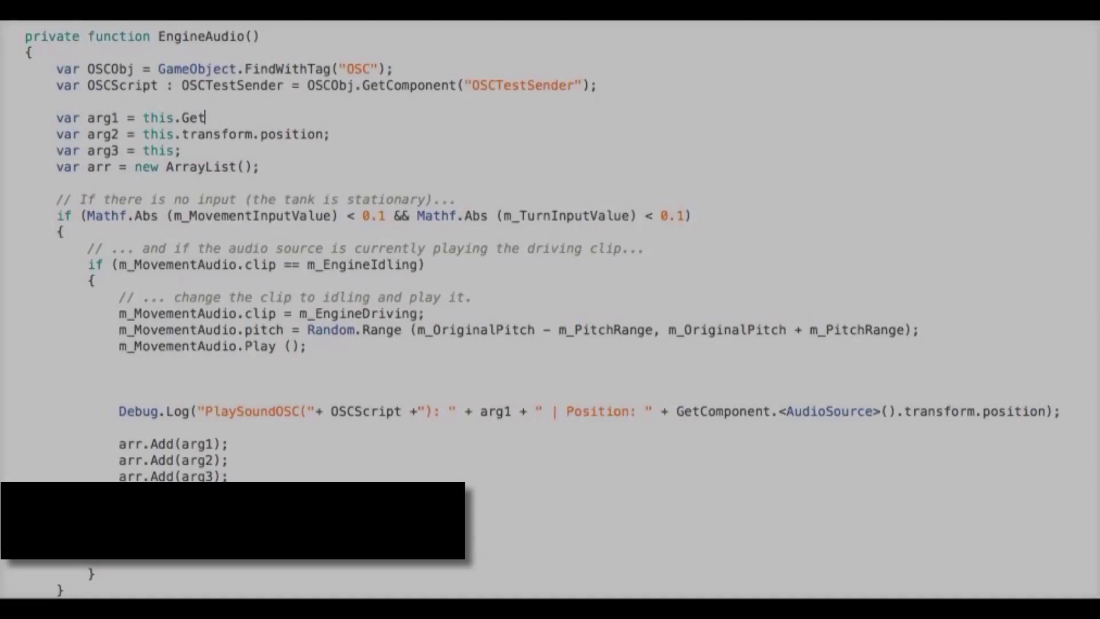
{"action": "type", "text": "Component.<AudioSource>"}
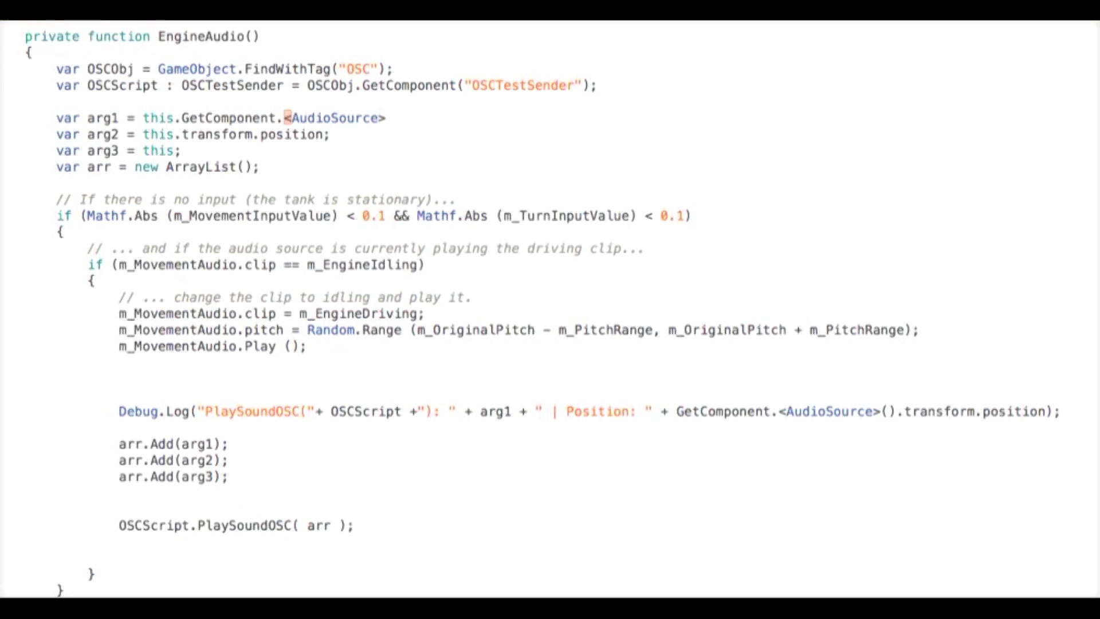
{"action": "type", "text": ".clip.name + m_Play"}
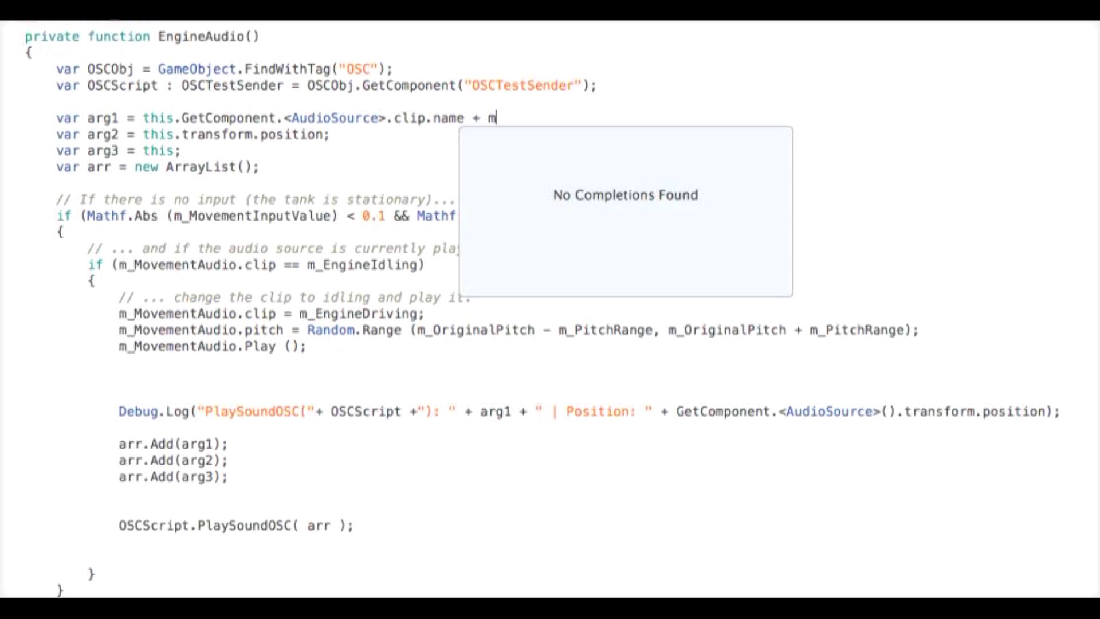
{"action": "type", "text": "erNumber;"}
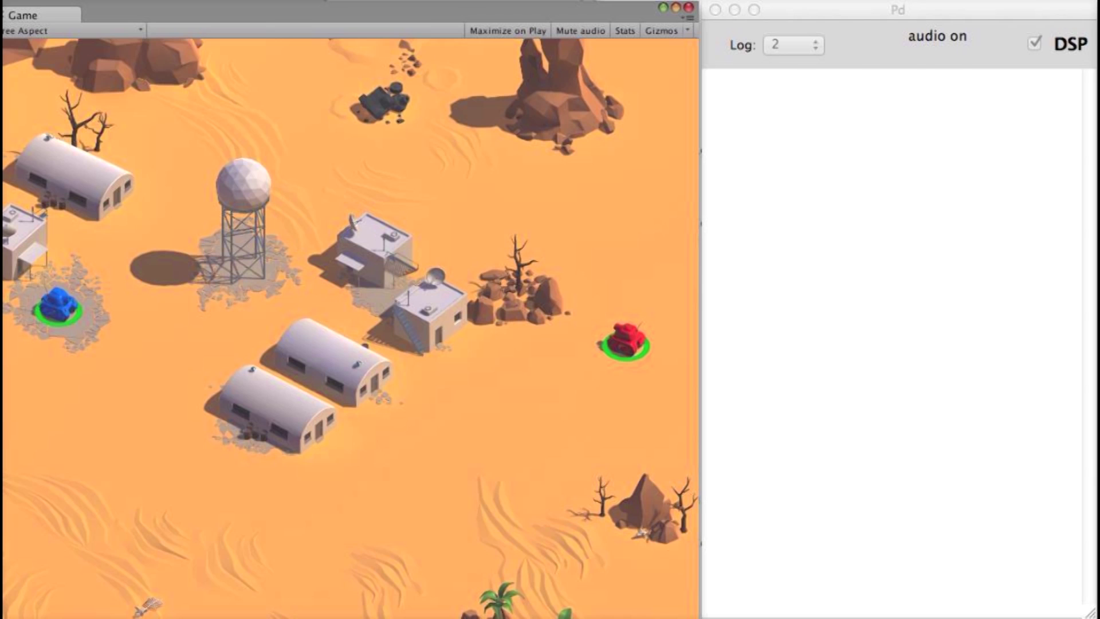
Drive the tank forward with W so Pd logs engine driving and idling messages
{"action": "key", "text": "w"}
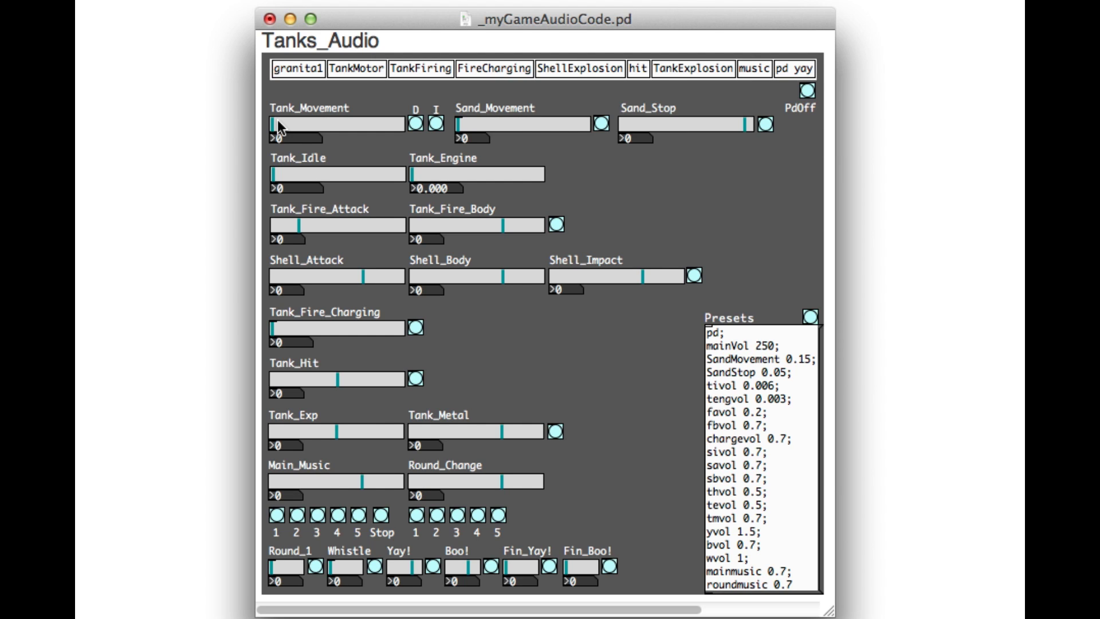
Set Tank_Movement to about 669.2 and Tank_Idle to 0.005, auditioning the idle and driving engine sounds
{"action": "left_click_drag", "start_coordinate": [278, 126], "coordinate": [310, 127]}
{"action": "left_click", "coordinate": [436, 122]}
{"action": "left_click_drag", "start_coordinate": [279, 177], "coordinate": [314, 183]}
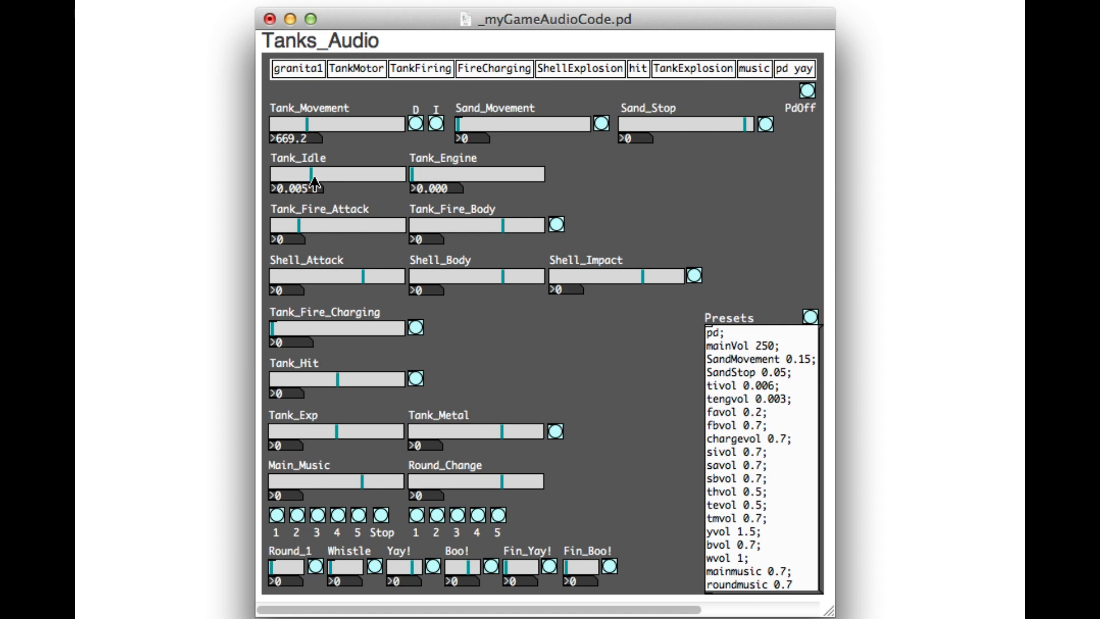
{"action": "left_click_drag", "start_coordinate": [417, 183], "coordinate": [453, 184]}
{"action": "left_click", "coordinate": [311, 180]}
{"action": "left_click", "coordinate": [447, 182]}
{"action": "left_click", "coordinate": [311, 181]}
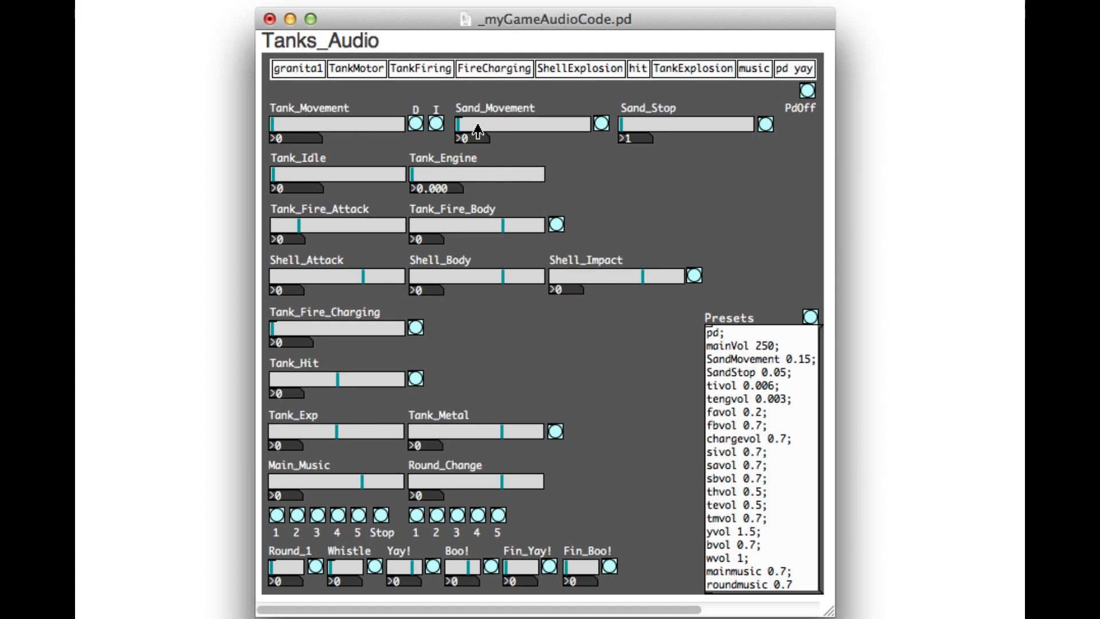
Raise Sand_Movement to 0.6, lower Sand_Stop, and audition the sand stop sound
{"action": "left_click_drag", "start_coordinate": [461, 133], "coordinate": [554, 137]}
{"action": "left_click_drag", "start_coordinate": [634, 137], "coordinate": [705, 137]}
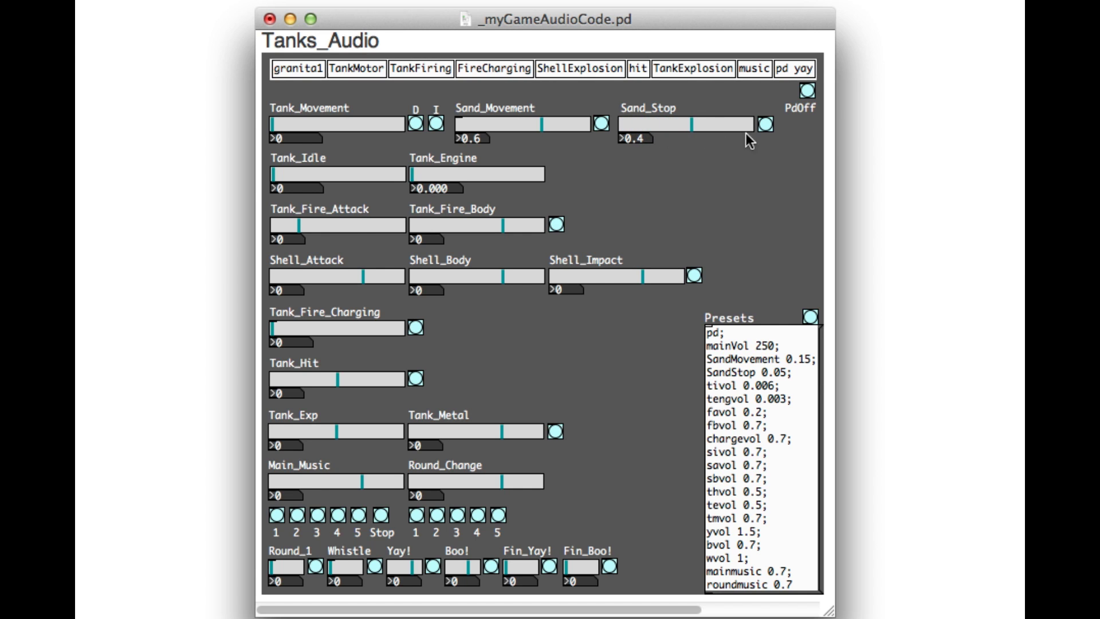
{"action": "left_click", "coordinate": [766, 125]}
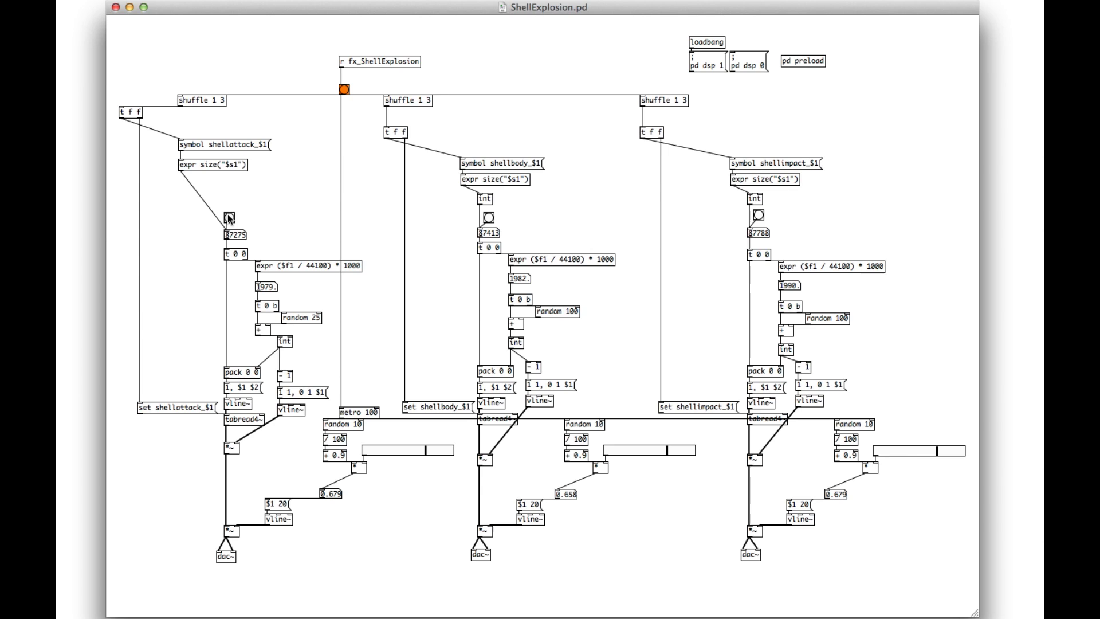
Trigger the shell body and impact layers, then the whole shell explosion
{"action": "left_click", "coordinate": [486, 222]}
{"action": "left_click", "coordinate": [757, 221]}
{"action": "left_click", "coordinate": [346, 90]}
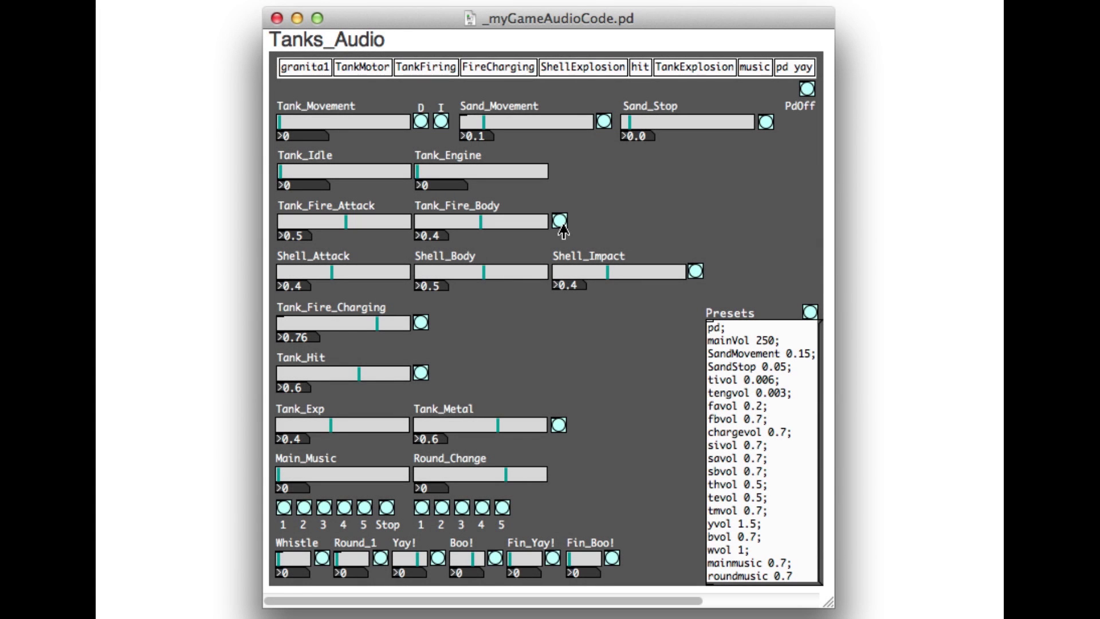
Play the Tank_Fire_Body and Shell_Impact sounds three times each
{"action": "left_click", "coordinate": [561, 225]}
{"action": "left_click", "coordinate": [561, 224]}
{"action": "left_click", "coordinate": [561, 224]}
{"action": "left_click", "coordinate": [697, 274]}
{"action": "left_click", "coordinate": [696, 272]}
{"action": "left_click", "coordinate": [696, 273]}
Play the Tank_Metal sound three times, then the Tank_Hit sound
{"action": "left_click", "coordinate": [560, 425]}
{"action": "left_click", "coordinate": [565, 425]}
{"action": "left_click", "coordinate": [561, 425]}
{"action": "left_click", "coordinate": [427, 373]}
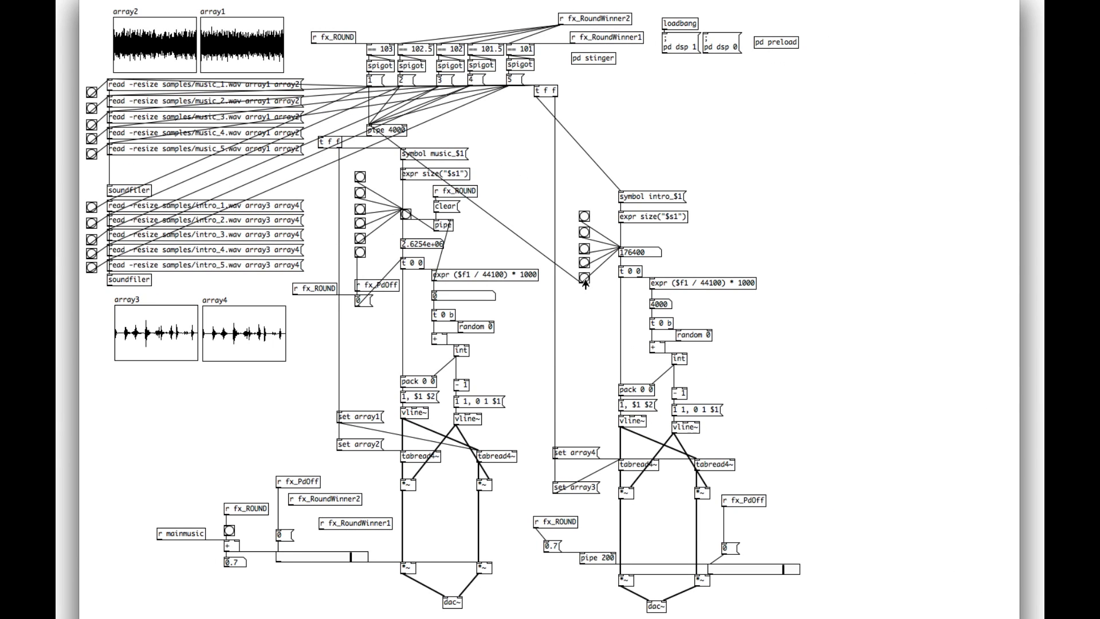
Fire an intro bang in the music subpatch to play a round music cue
{"action": "left_click", "coordinate": [584, 278]}
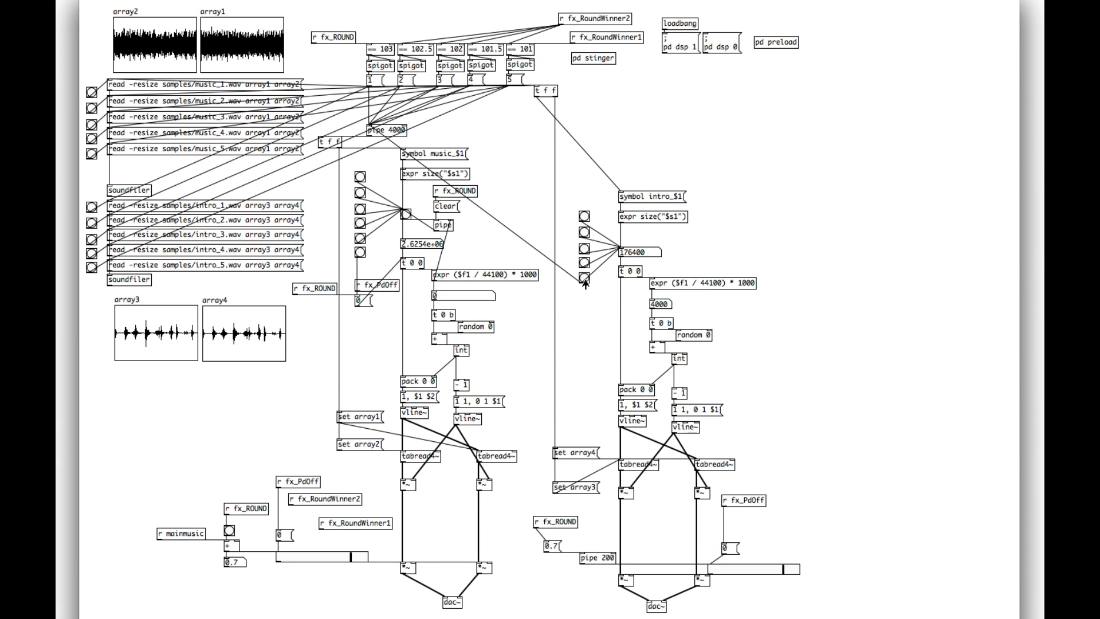